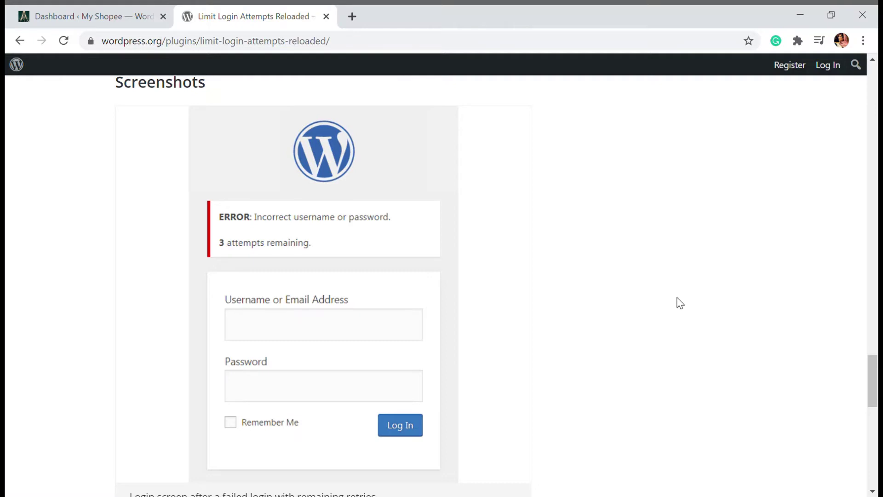
scroll(679, 302, up, 6)
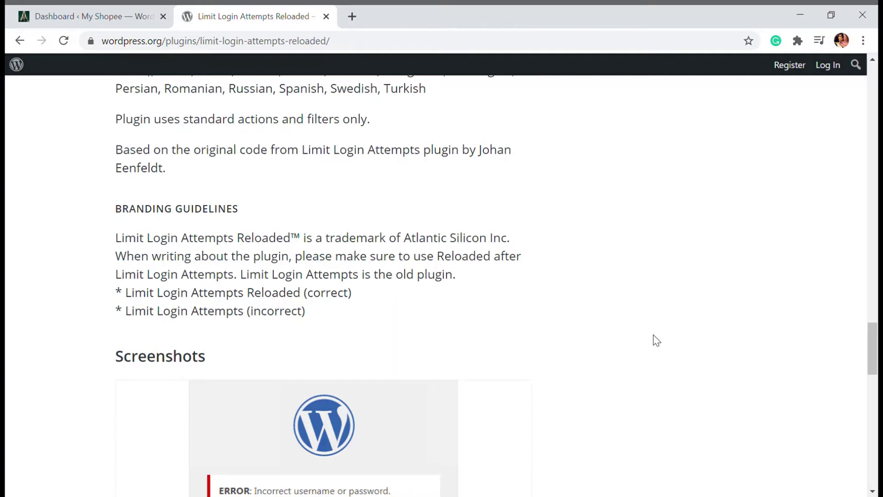
scroll(496, 296, up, 6)
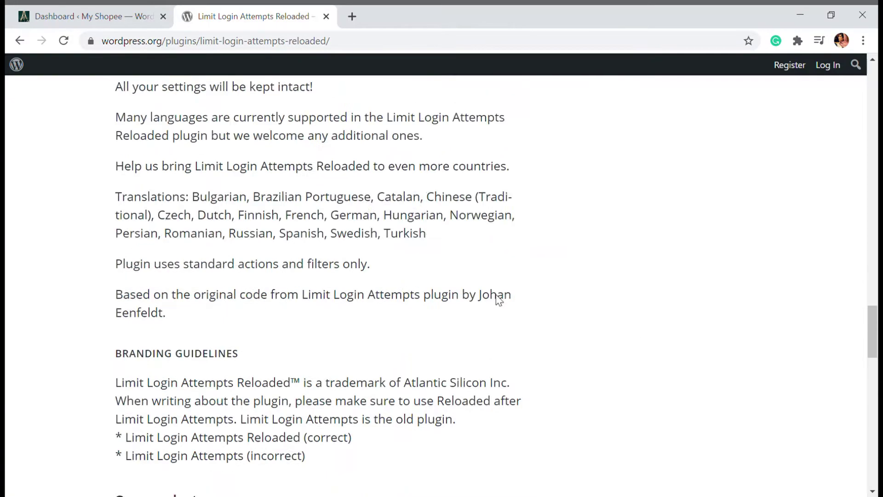
drag(872, 316, 859, 36)
scroll(635, 221, down, 4)
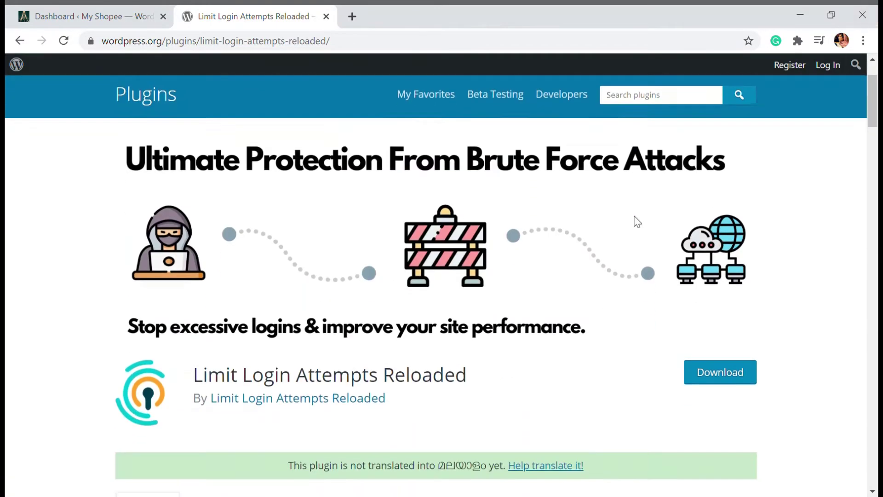
drag(203, 330, 471, 338)
click(473, 339)
scroll(483, 335, down, 3)
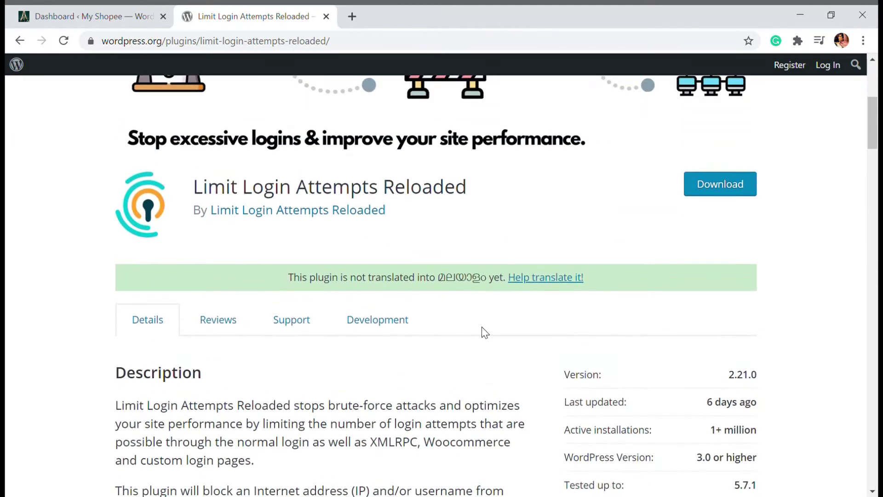
scroll(483, 324, down, 2)
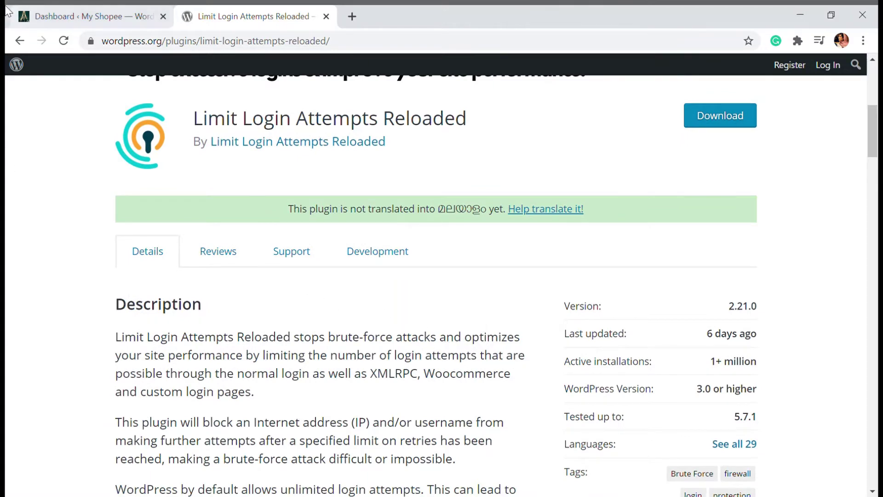
Search Add Plugins for 'limit login' and install Limit Login Attempts Reloaded
click(81, 12)
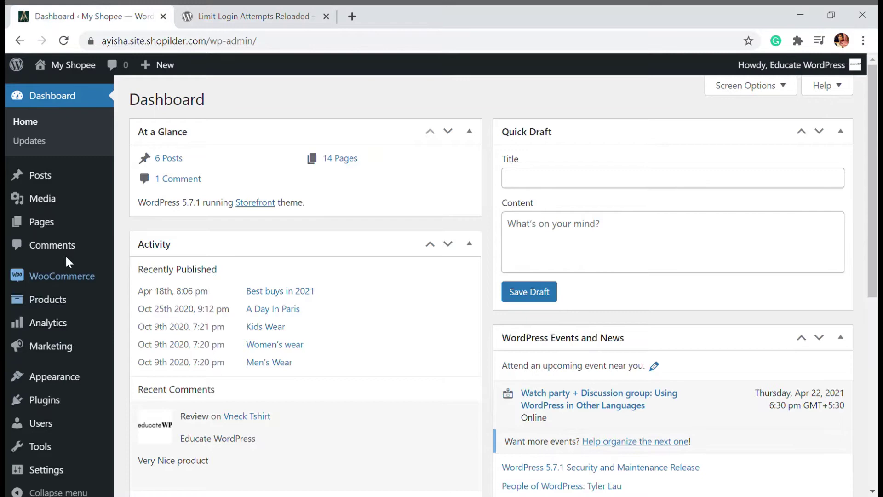
mouse_move(41, 400)
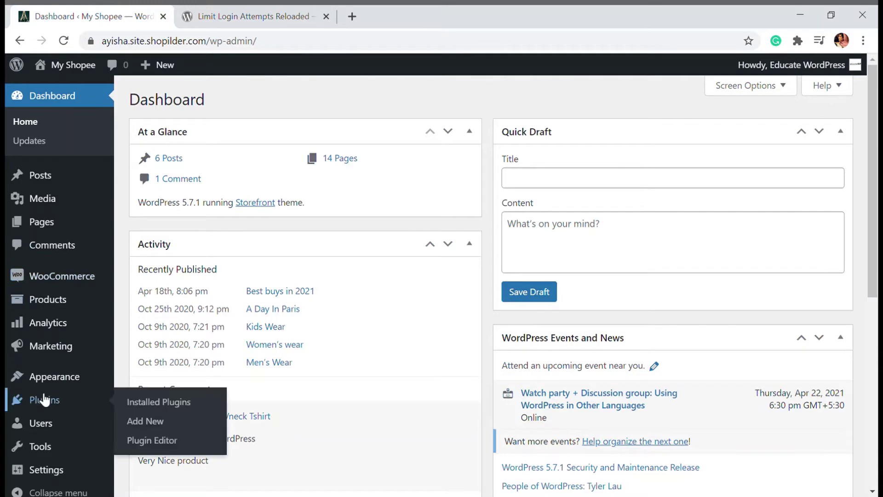
click(154, 422)
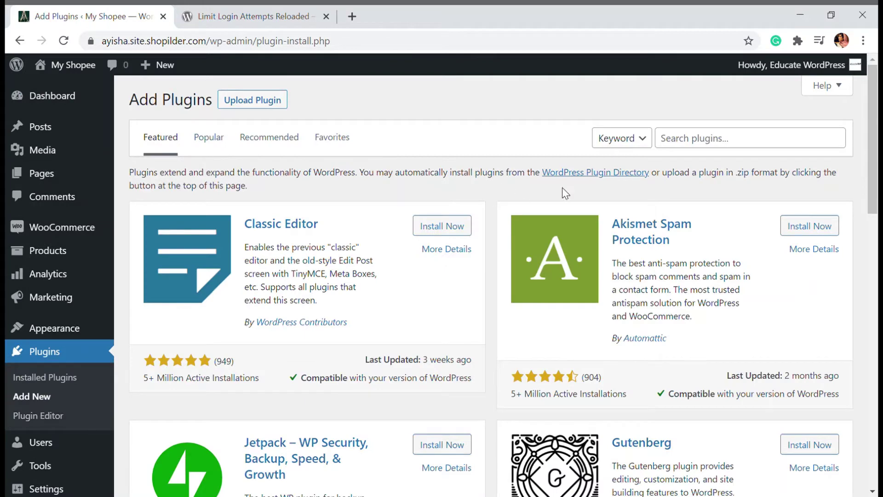
click(668, 149)
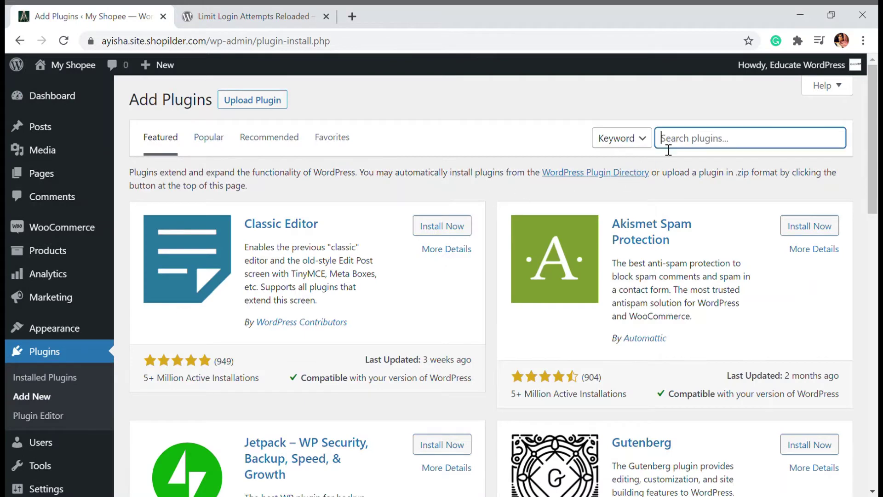
text(limit login)
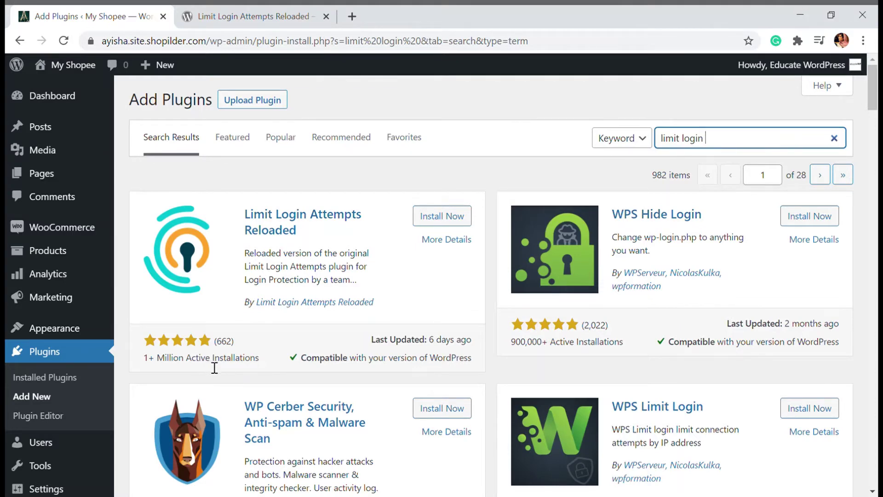
click(432, 219)
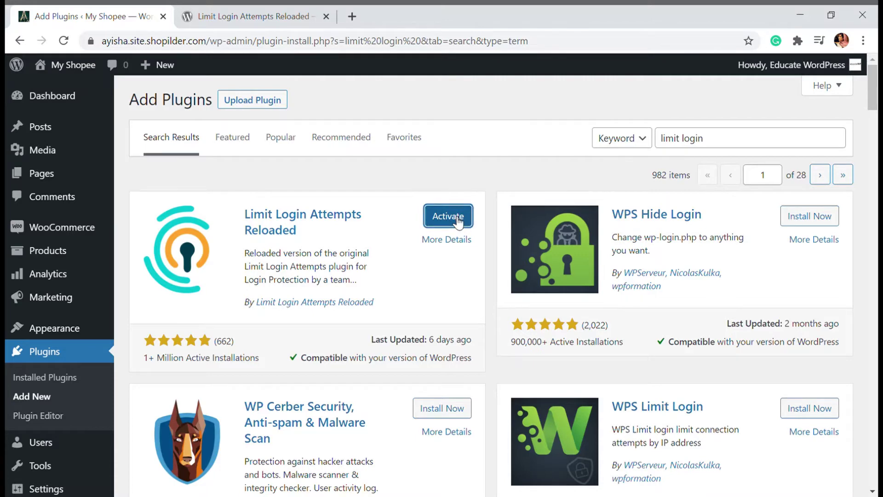
scroll(449, 221, down, 2)
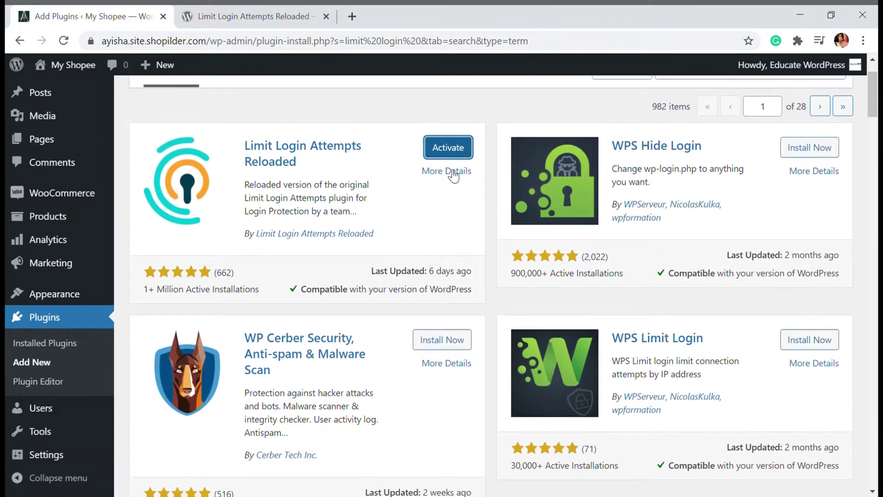
click(452, 150)
scroll(111, 198, down, 2)
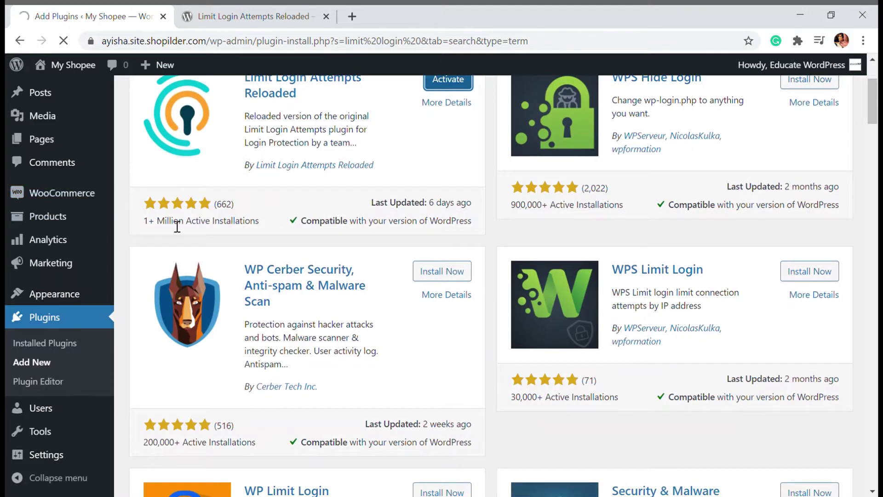
scroll(138, 237, down, 2)
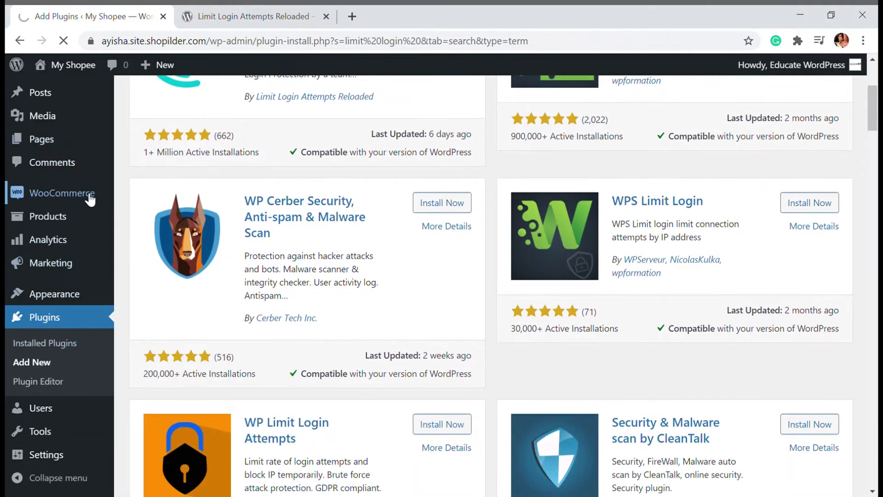
scroll(238, 257, up, 3)
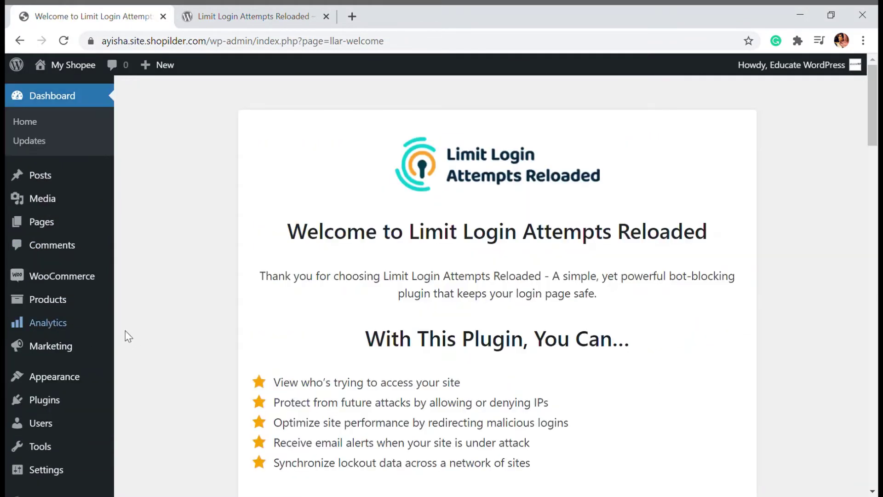
scroll(78, 319, down, 4)
mouse_move(92, 344)
scroll(210, 345, up, 4)
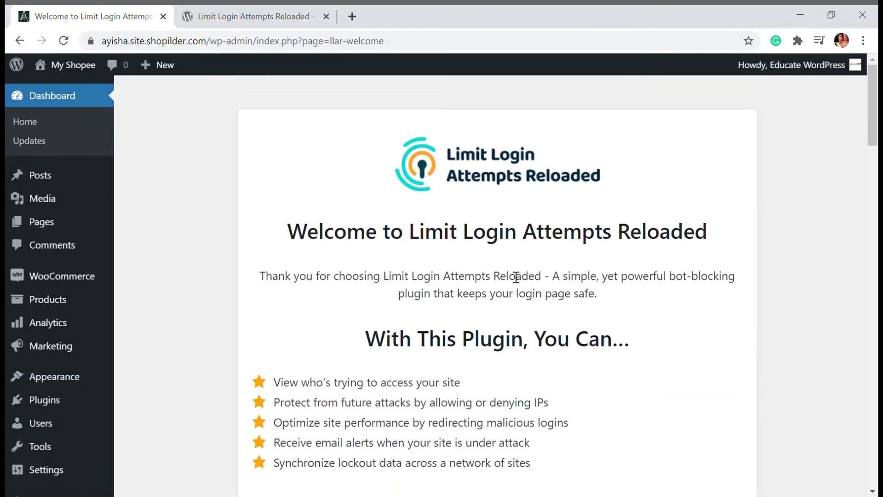
scroll(59, 418, down, 2)
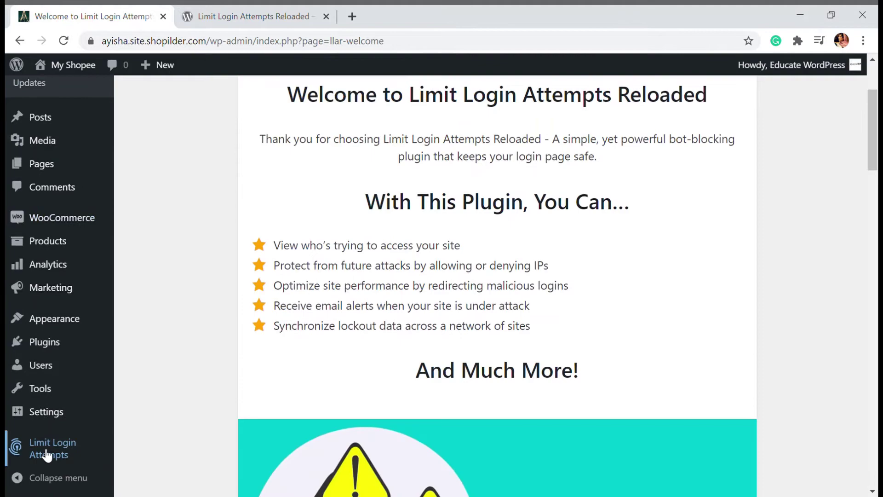
click(55, 444)
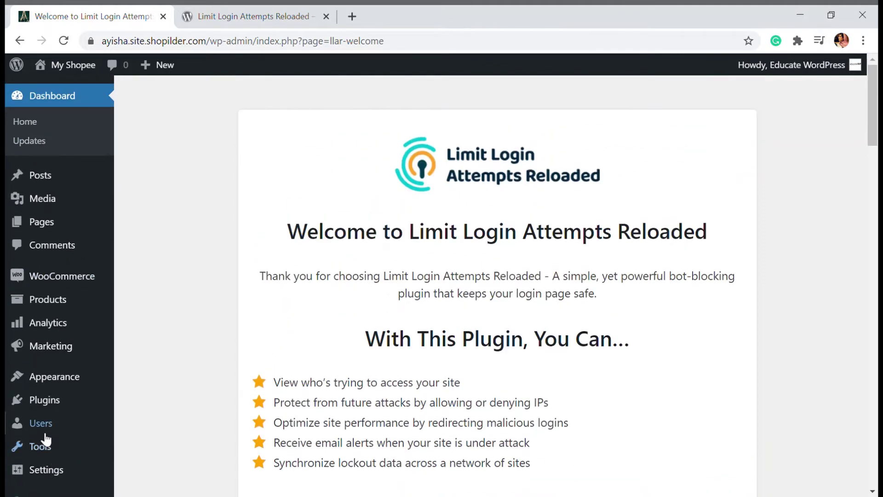
scroll(354, 258, down, 3)
scroll(363, 265, down, 12)
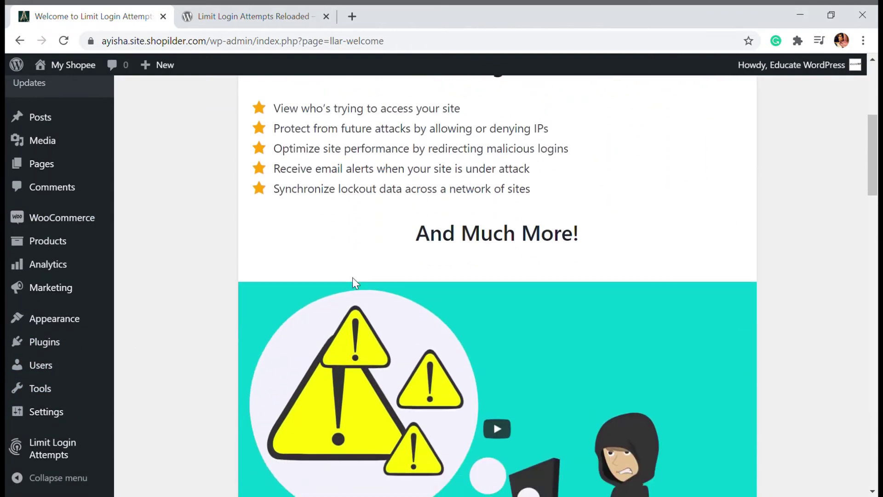
scroll(355, 286, down, 2)
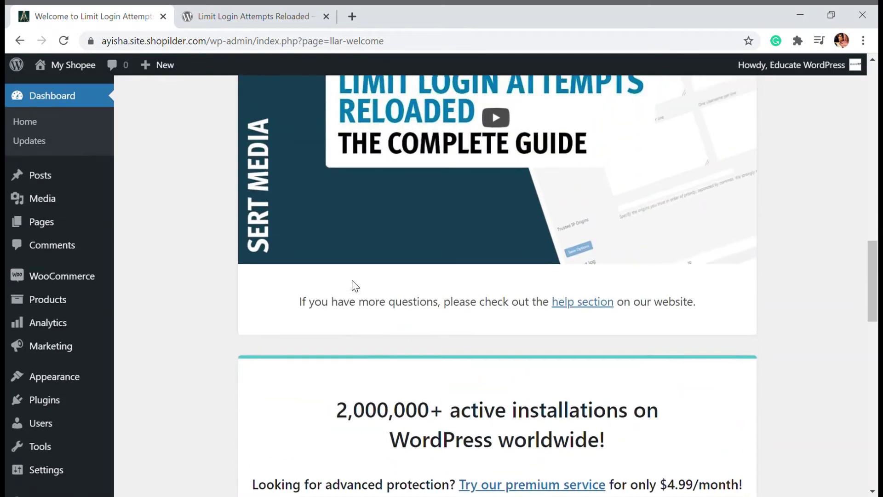
scroll(510, 291, up, 2)
scroll(506, 291, down, 9)
scroll(507, 292, down, 10)
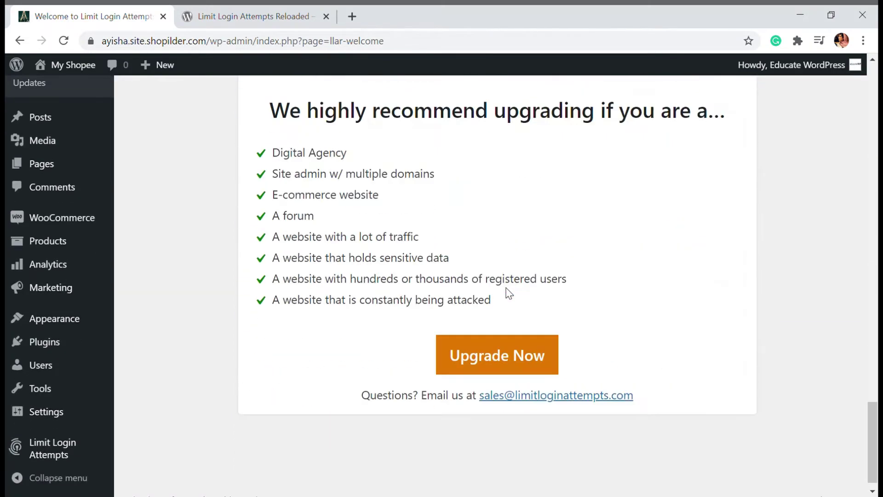
scroll(356, 231, up, 2)
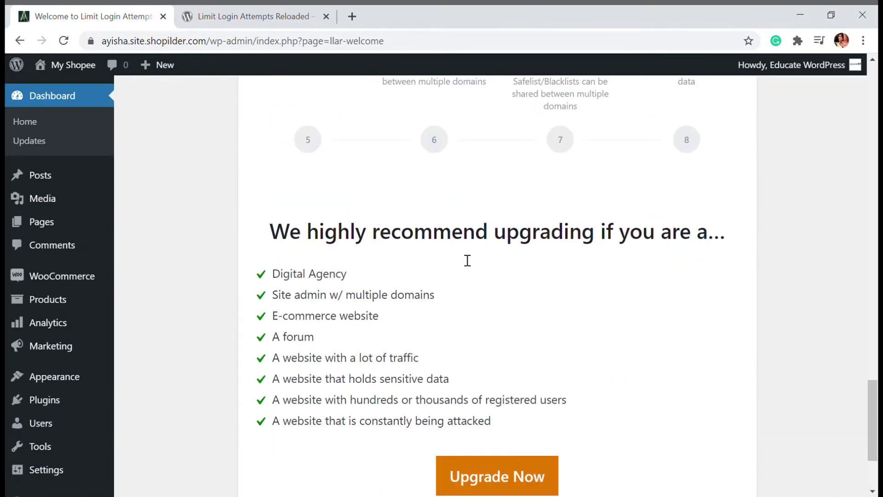
scroll(467, 258, down, 3)
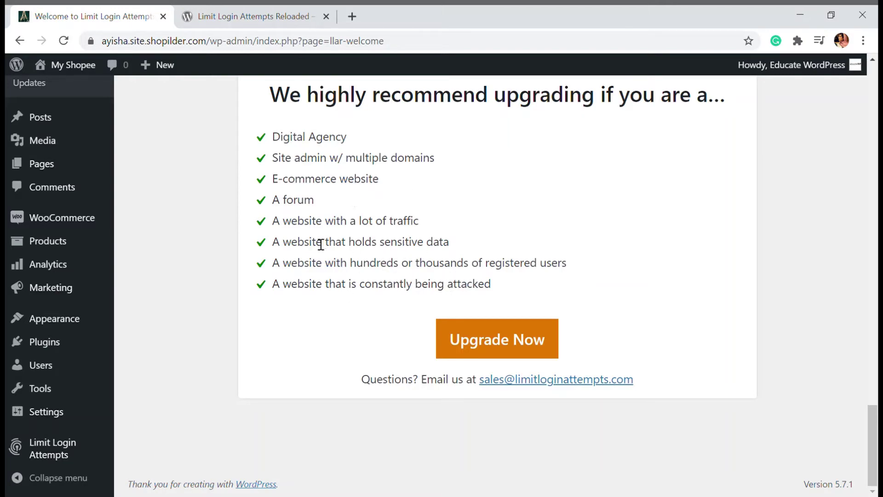
Open the Limit Login Attempts dashboard and review its failed-login and country statistics
click(48, 465)
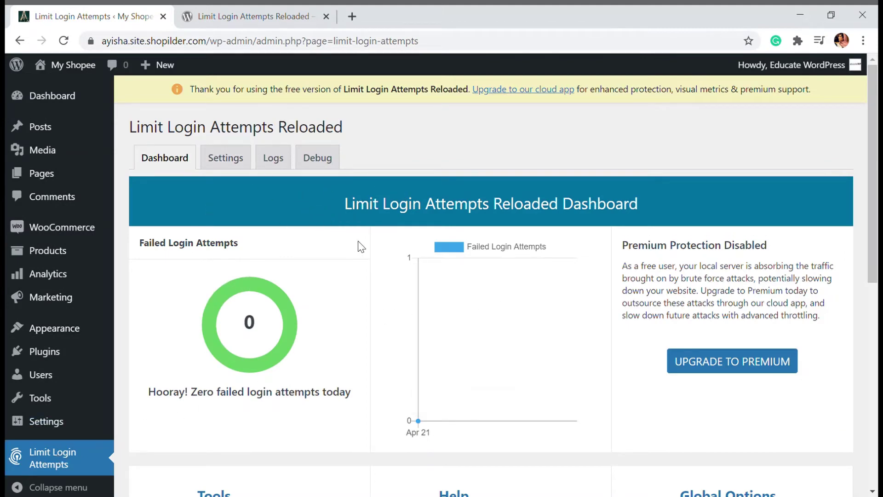
scroll(361, 247, down, 1)
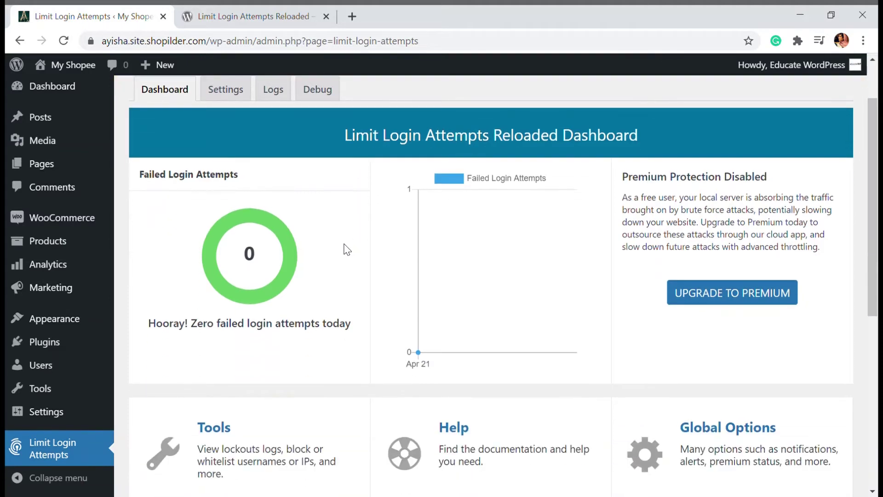
scroll(348, 256, down, 1)
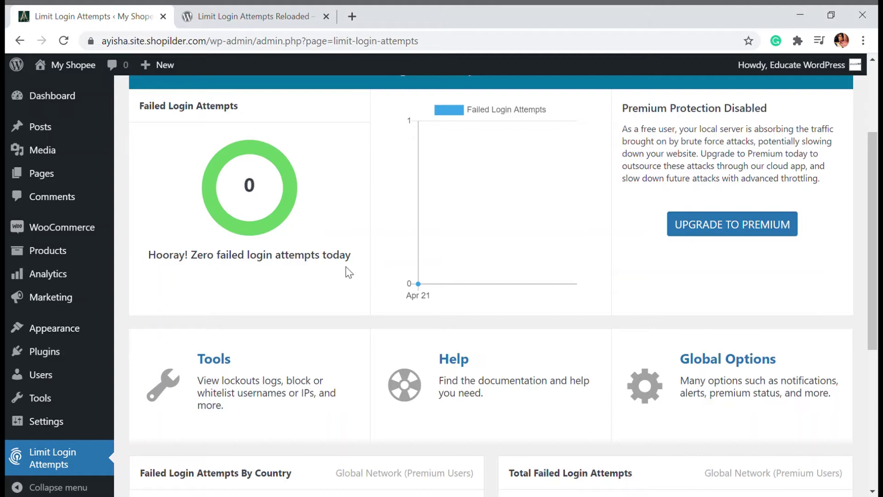
scroll(350, 264, down, 2)
scroll(351, 264, down, 2)
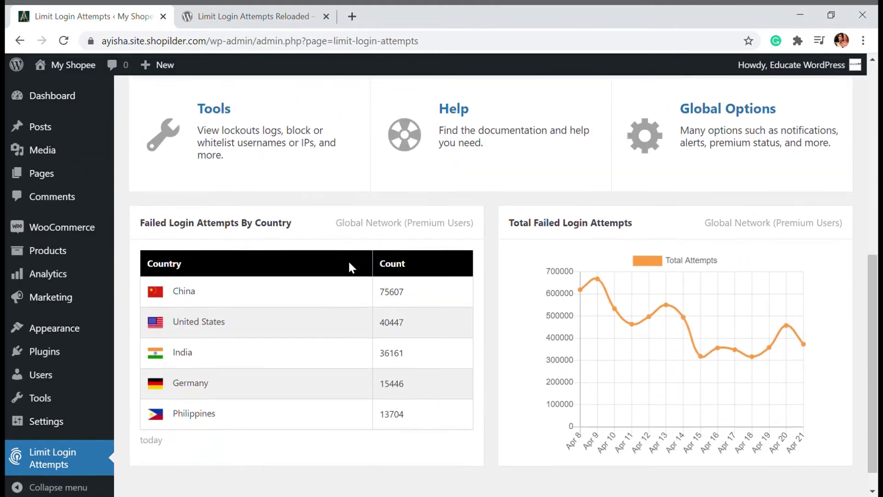
scroll(351, 265, up, 4)
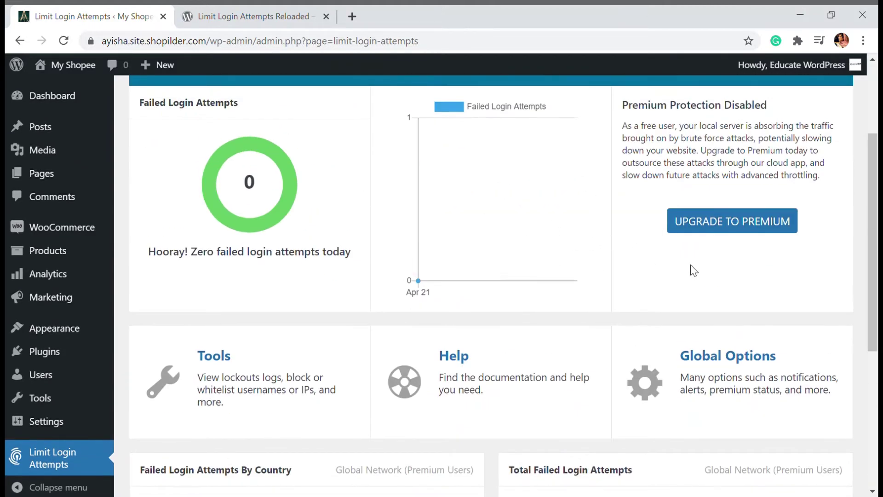
scroll(692, 269, up, 1)
scroll(696, 265, down, 5)
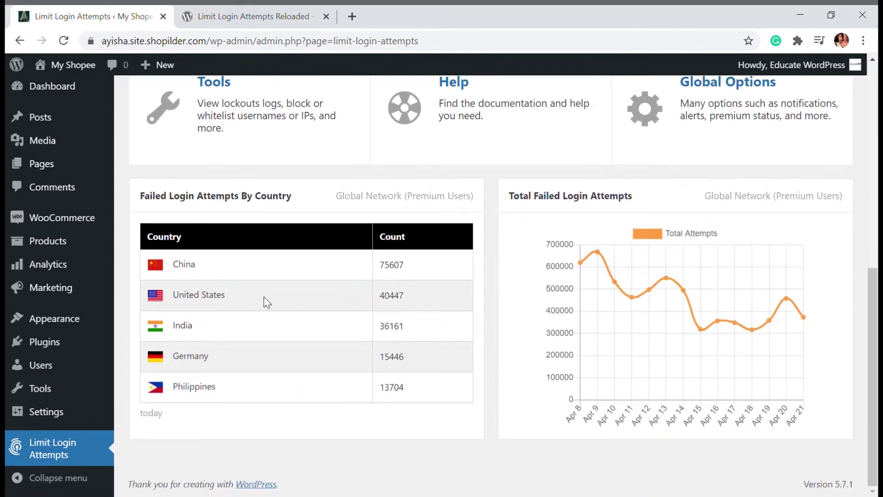
scroll(640, 312, up, 1)
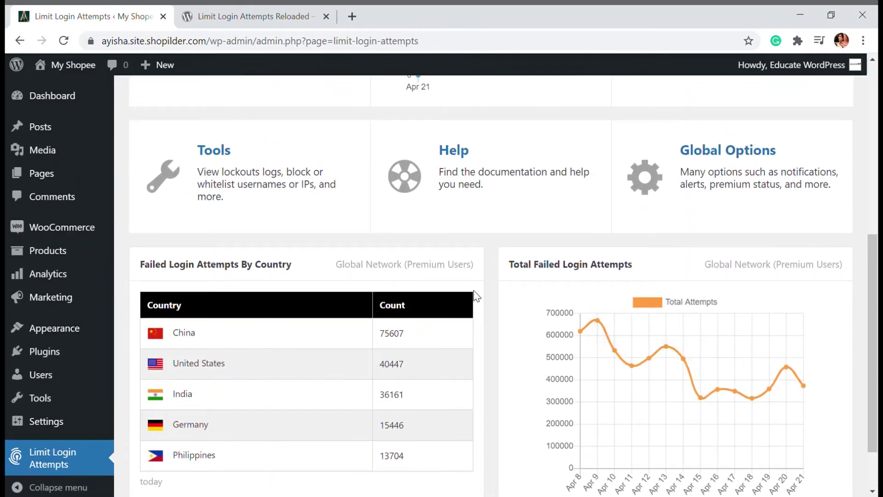
scroll(477, 290, up, 6)
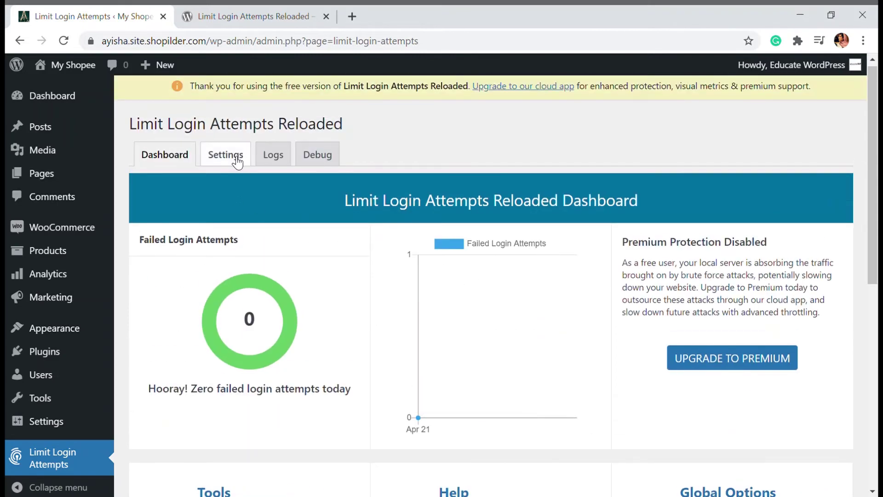
Open the plugin's Settings tab and enable GDPR compliance
click(237, 160)
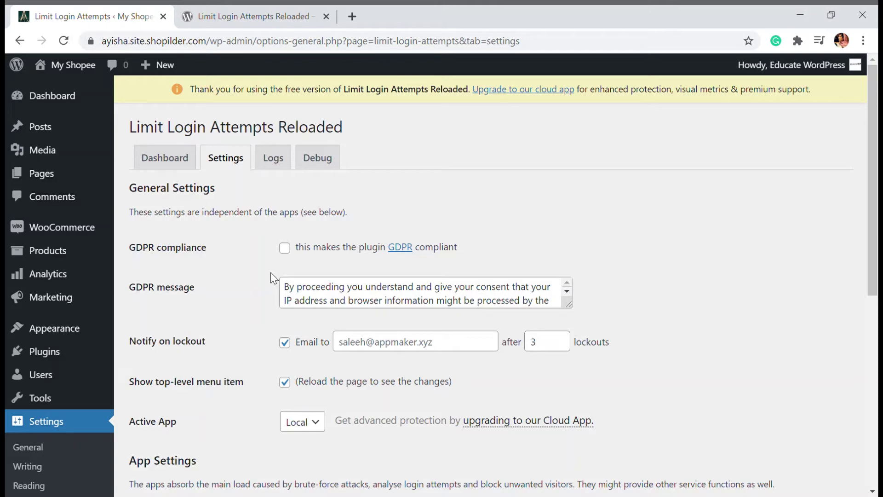
click(285, 247)
scroll(299, 290, down, 1)
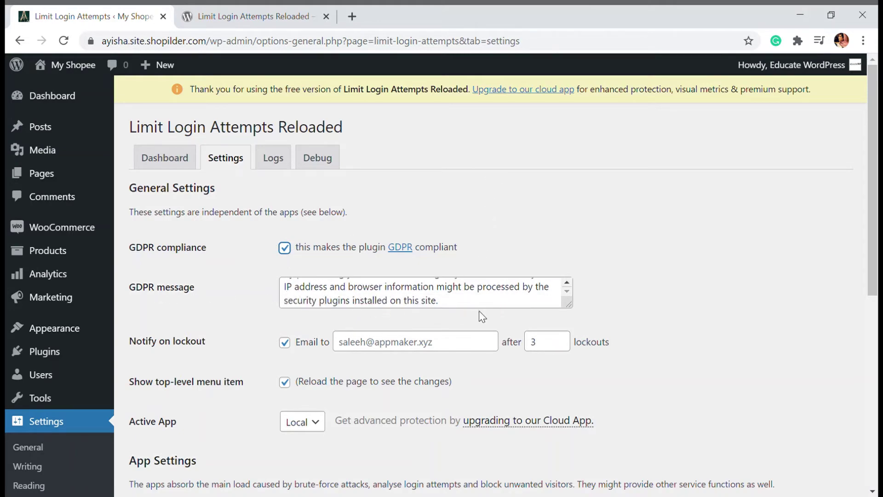
scroll(480, 314, down, 3)
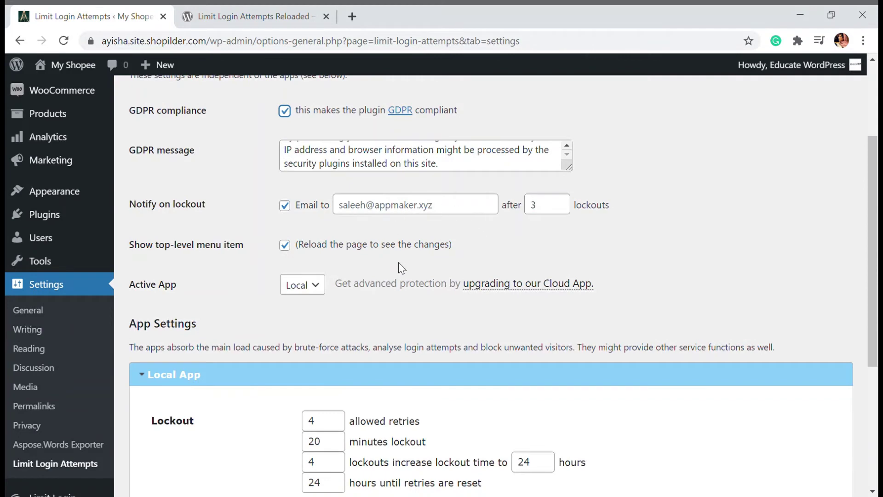
scroll(398, 262, down, 2)
scroll(394, 258, up, 3)
scroll(385, 256, down, 1)
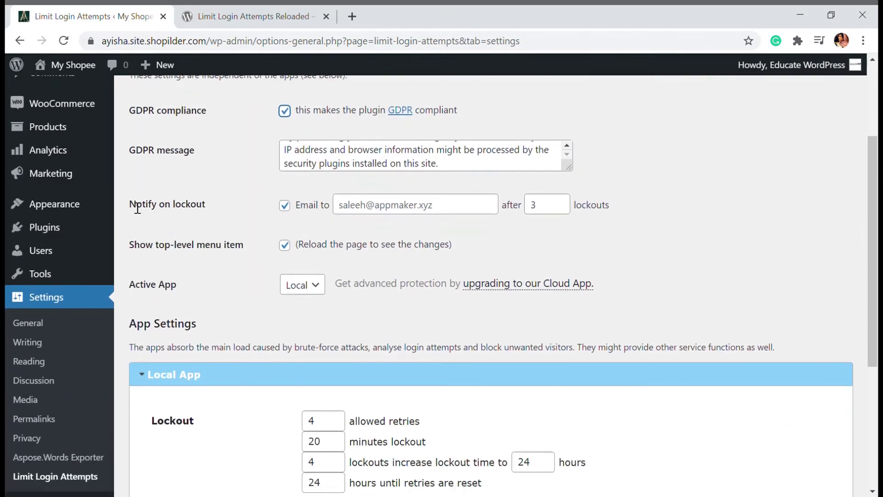
Scroll down to the Local App lockout fields showing 4 retries and 20 minutes
drag(130, 208, 191, 212)
click(191, 212)
scroll(225, 201, down, 1)
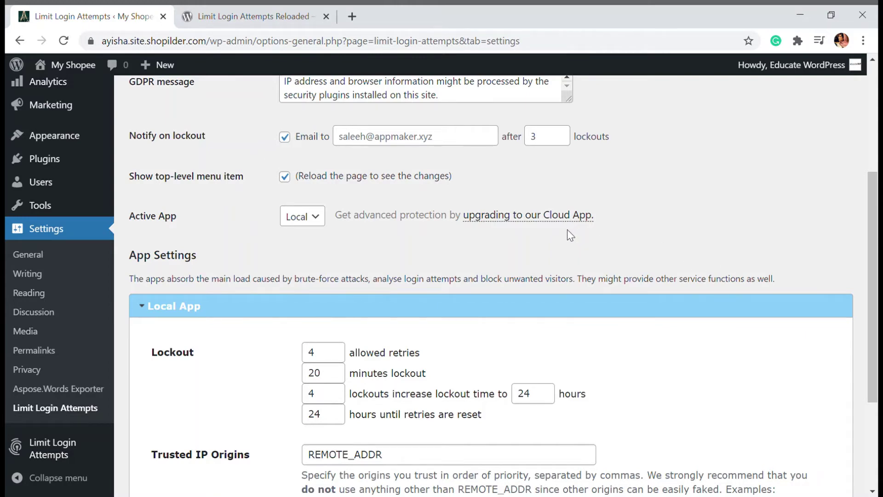
scroll(533, 262, down, 1)
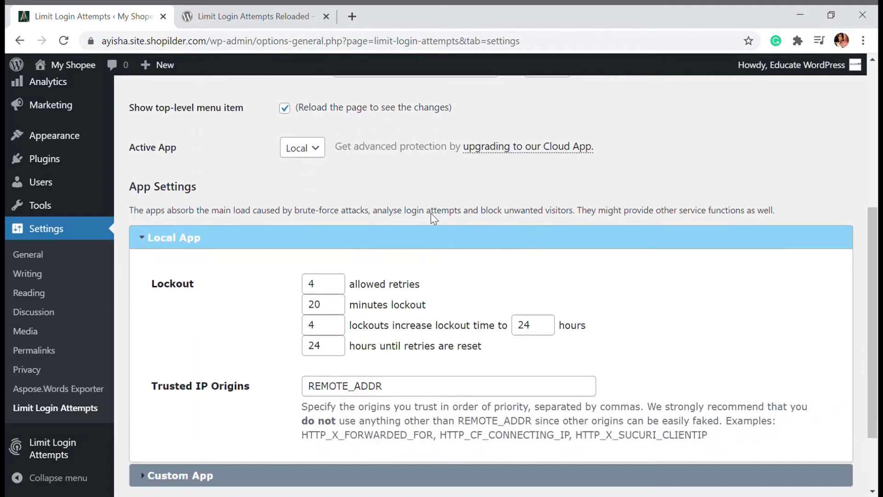
scroll(429, 213, up, 3)
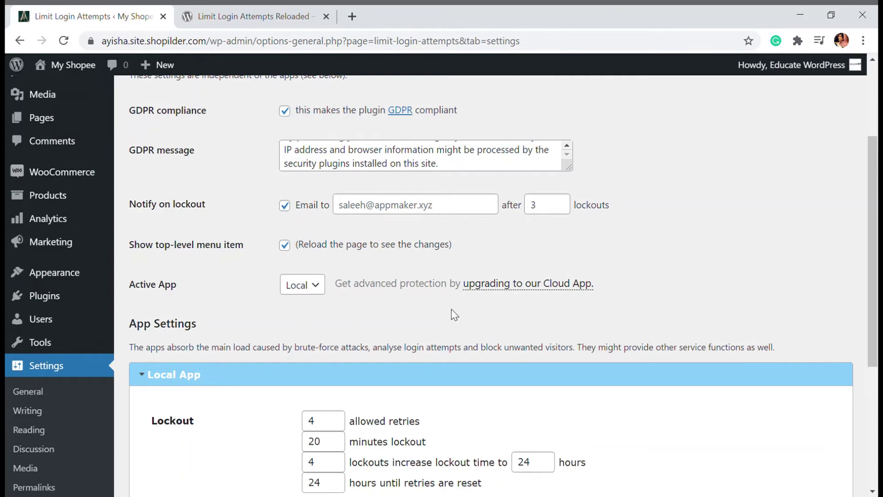
scroll(419, 275, up, 1)
scroll(422, 272, down, 1)
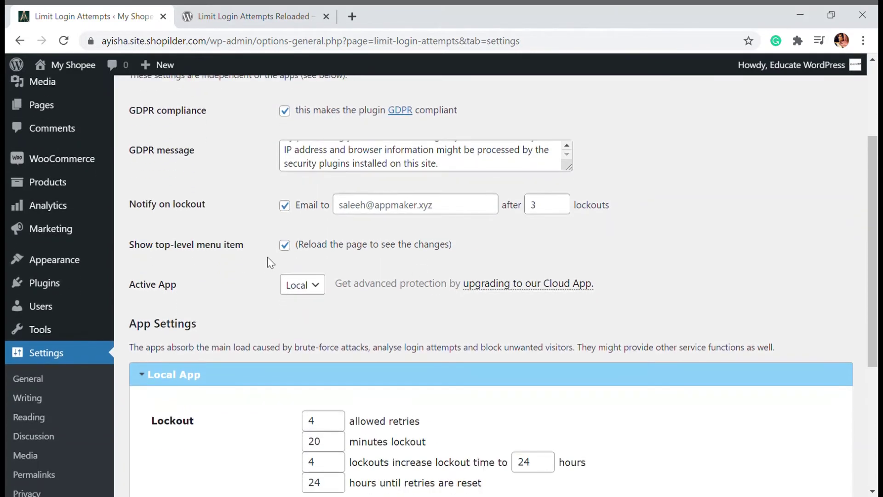
scroll(267, 256, down, 4)
scroll(257, 230, up, 3)
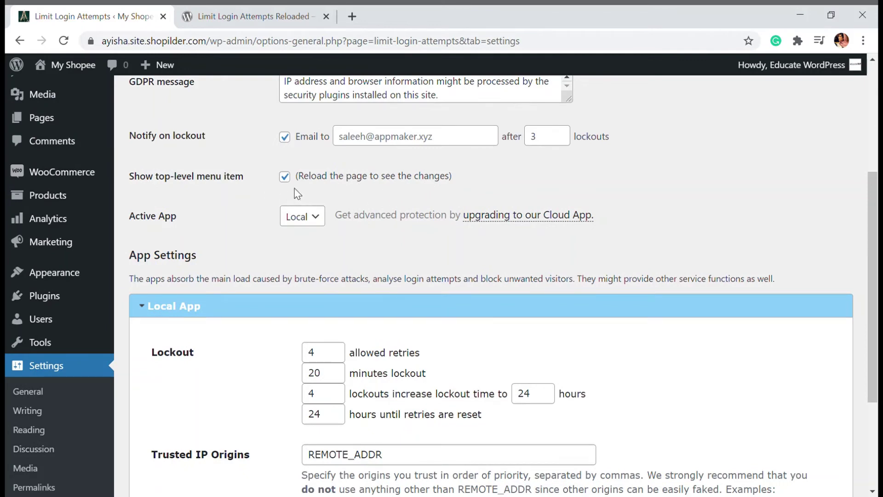
scroll(348, 214, down, 1)
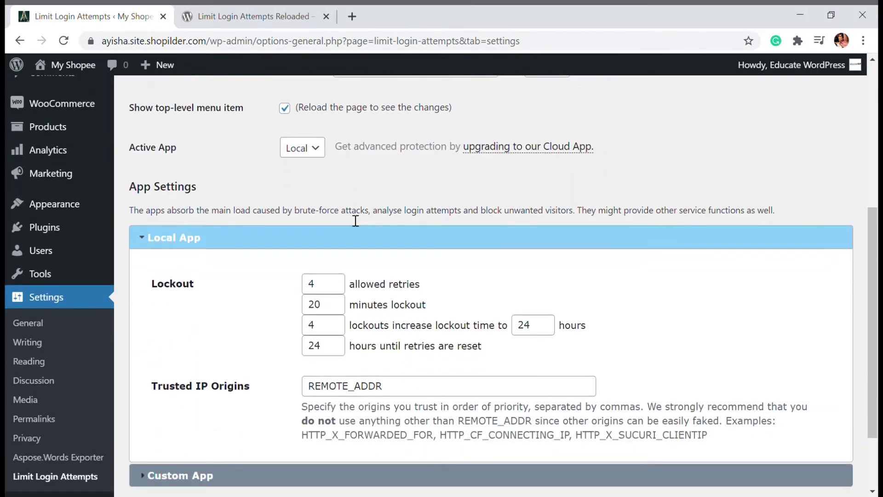
scroll(355, 221, down, 2)
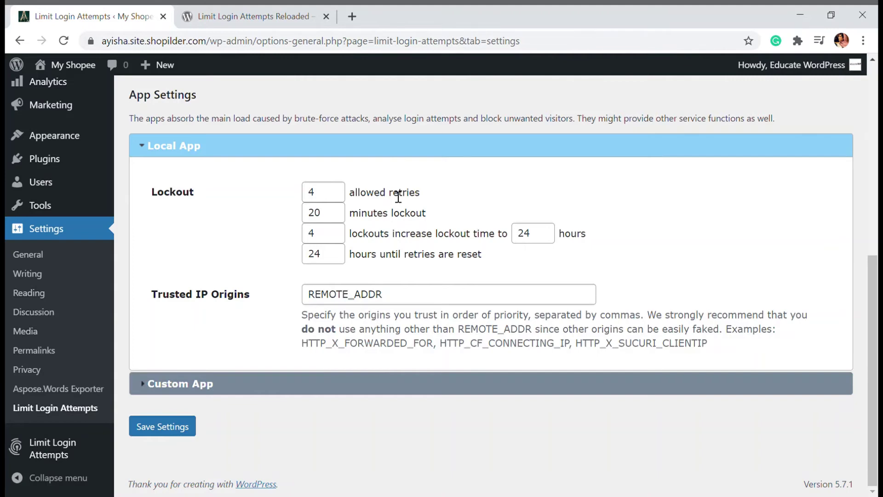
Change allowed retries from 4 to 3 and minutes lockout from 20 to 60
click(335, 201)
key(BackSpace)
text(3)
click(402, 200)
click(336, 221)
key(BackSpace)
key(BackSpace)
text(60)
Set lockouts before the 24-hour increase to 2 and select the 24 hours value
click(336, 236)
key(BackSpace)
text(2)
click(540, 242)
double_click(540, 245)
click(524, 238)
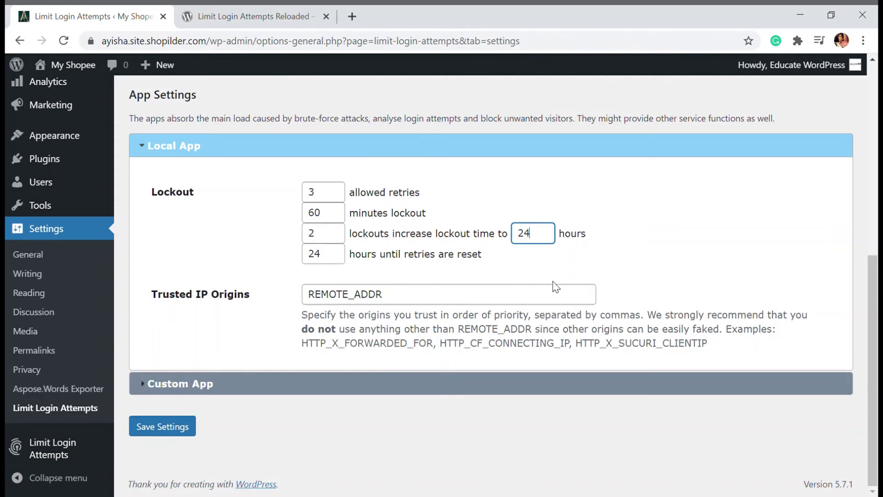
Save the Limit Login Attempts settings, then go to the plugin's Logs tab
click(148, 384)
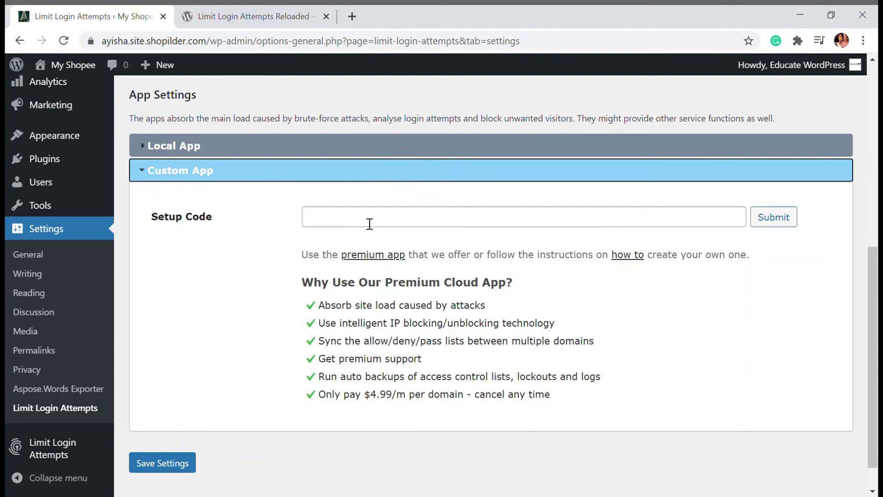
scroll(305, 350, up, 4)
scroll(305, 350, down, 4)
click(173, 467)
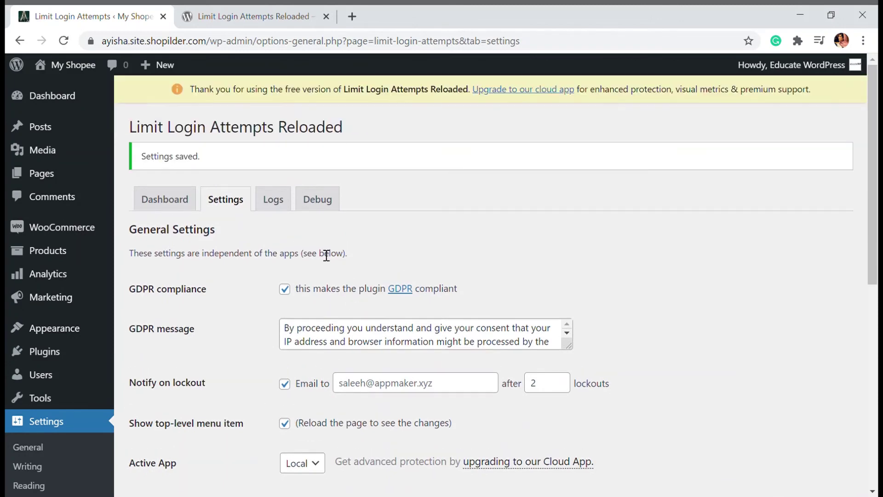
click(272, 201)
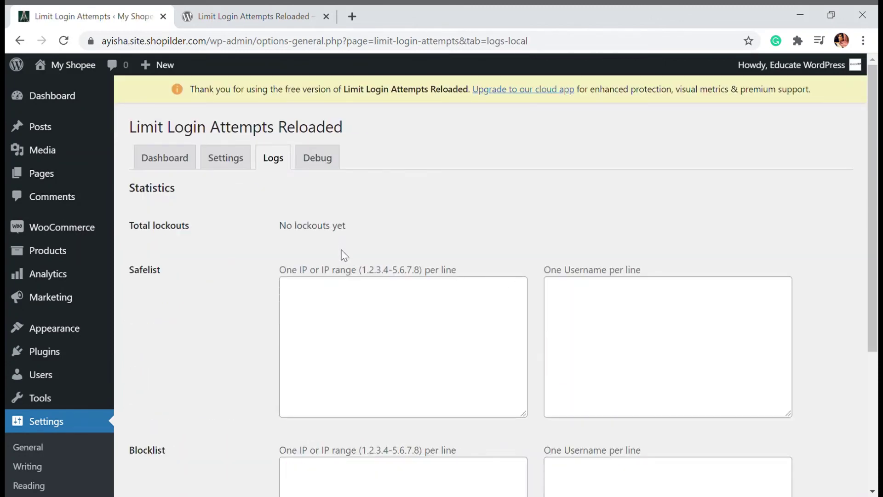
scroll(345, 255, down, 2)
scroll(327, 244, down, 1)
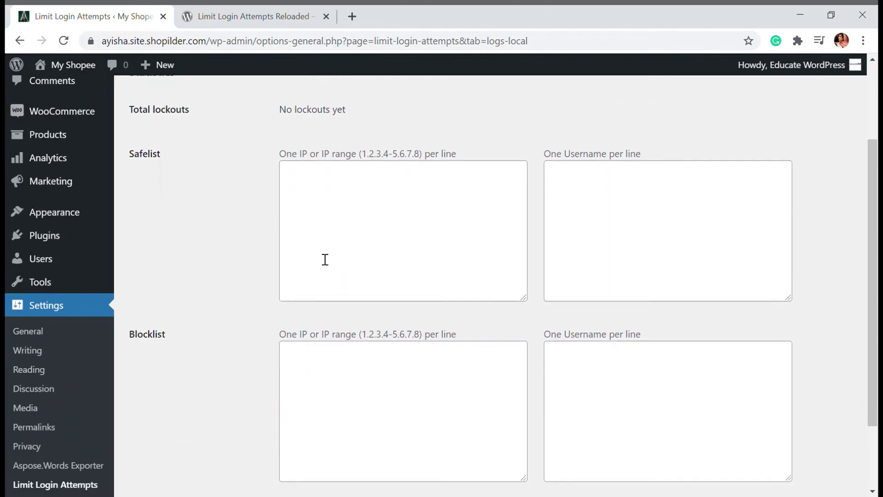
scroll(325, 259, down, 2)
scroll(262, 234, up, 3)
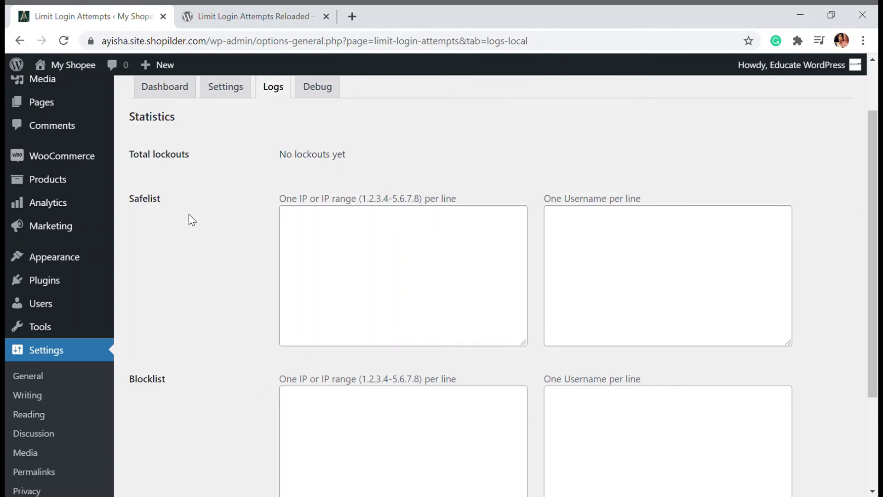
click(302, 230)
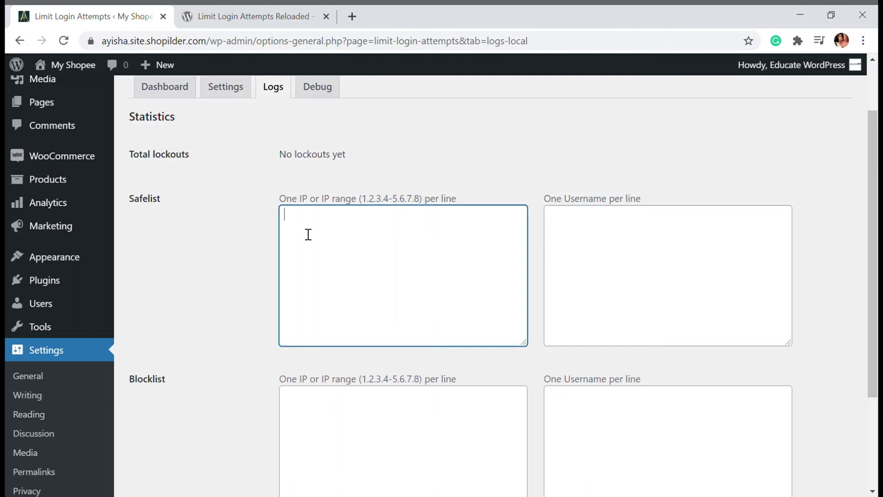
click(600, 234)
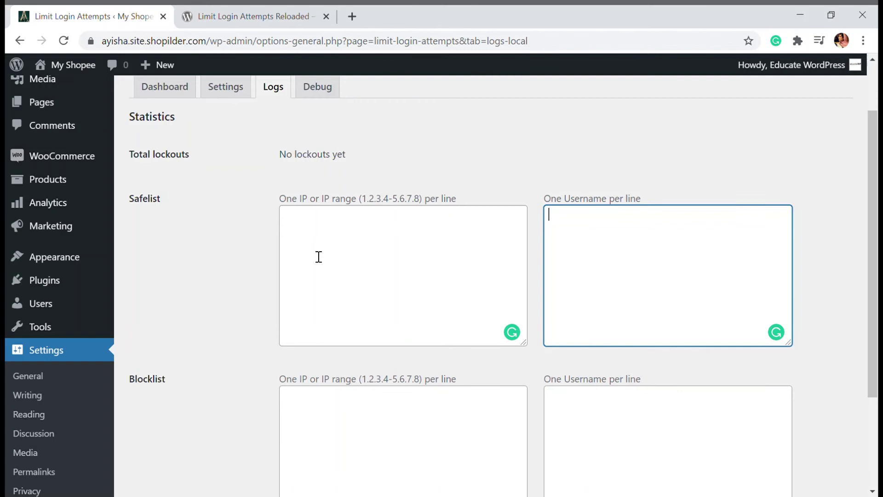
scroll(320, 258, down, 1)
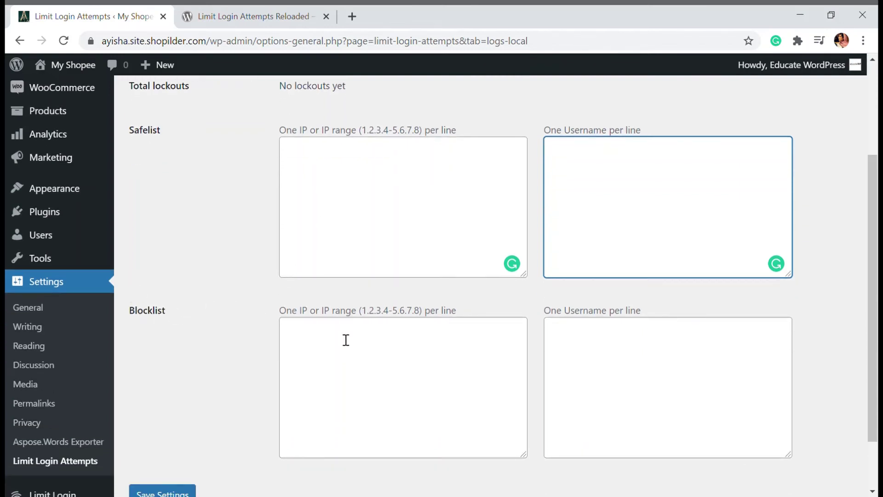
scroll(262, 284, down, 1)
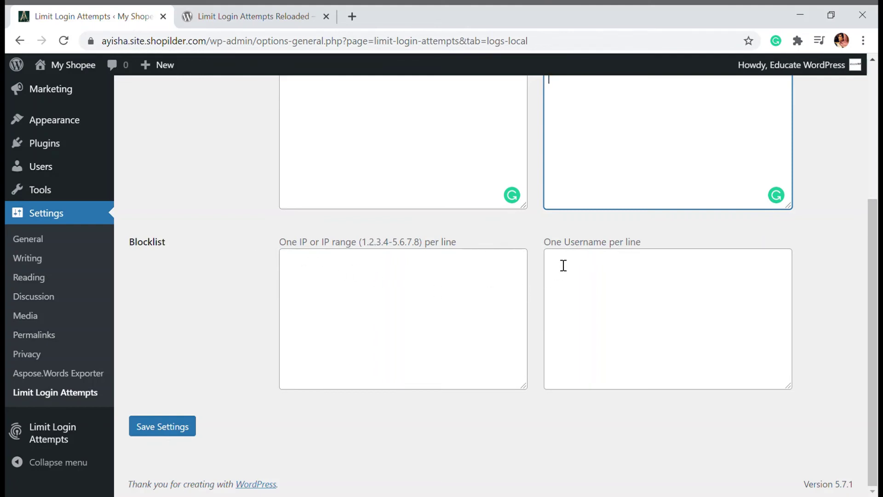
Add admin, wpadmin and three site-specific usernames to the username blocklist, then save
click(586, 275)
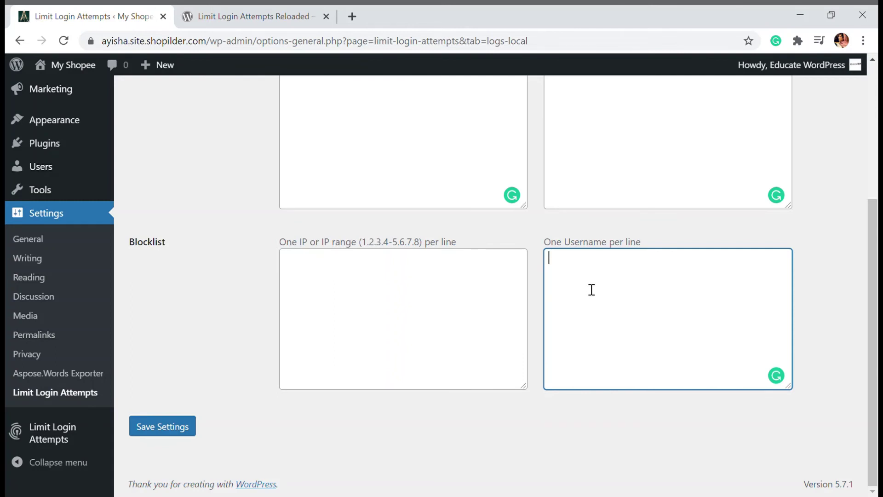
text(admin)
scroll(600, 283, up, 1)
scroll(605, 282, up, 2)
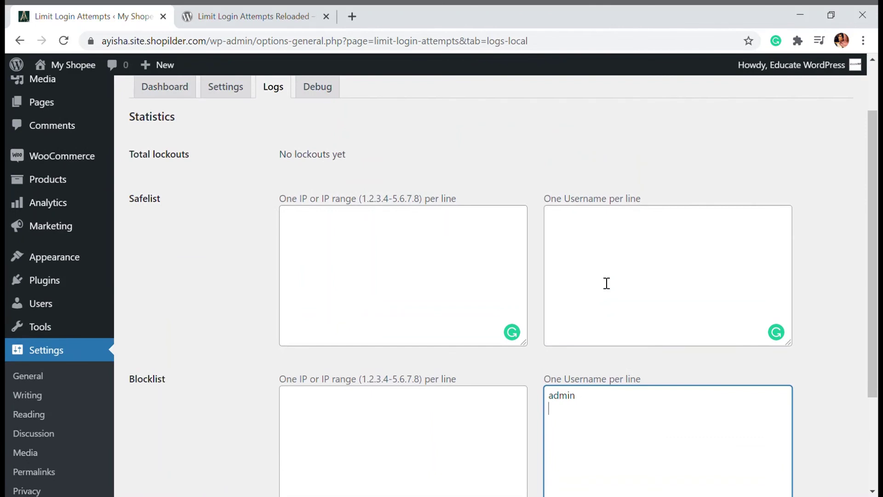
scroll(606, 283, down, 3)
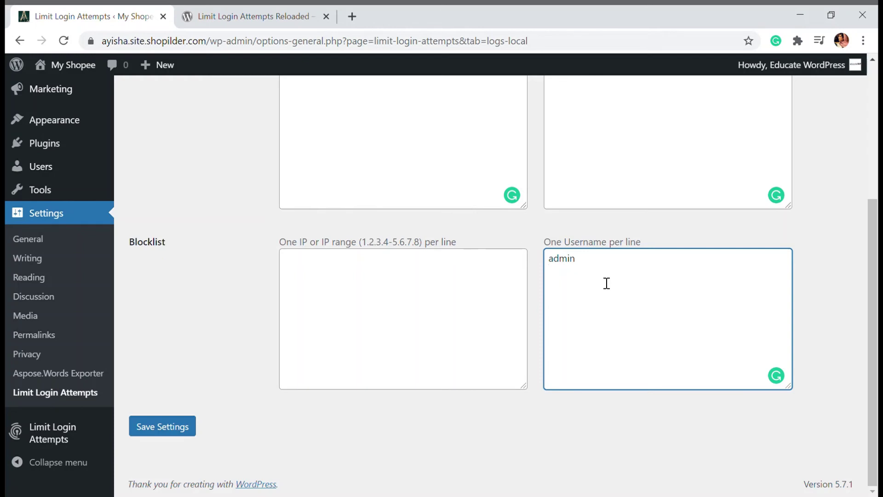
text(wpadmin )
text(ayisha)
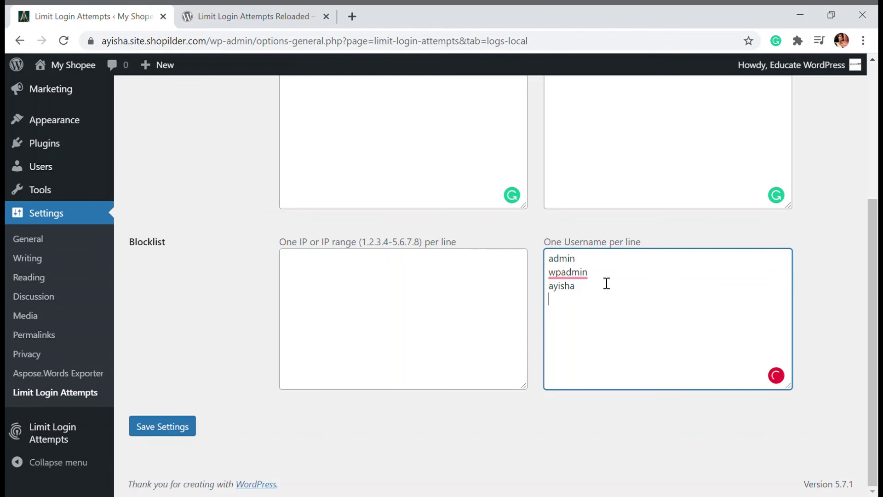
key(Return)
text(a2zshoppe )
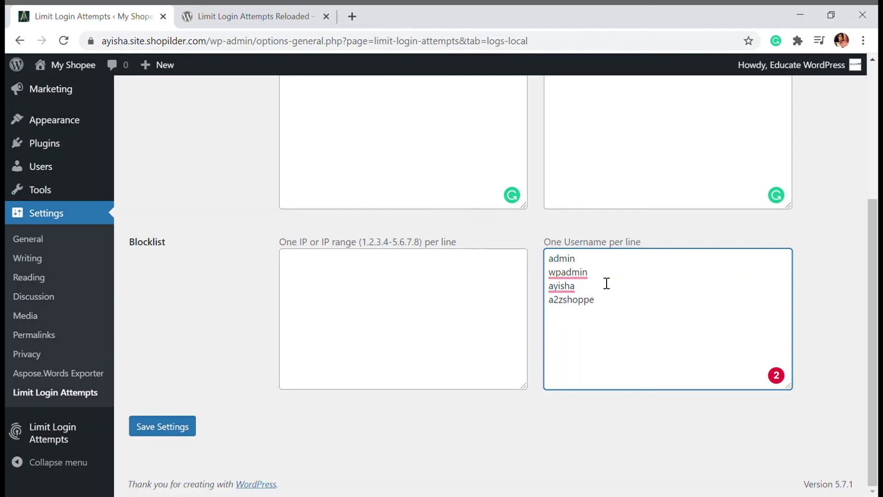
text(ayishaadmin)
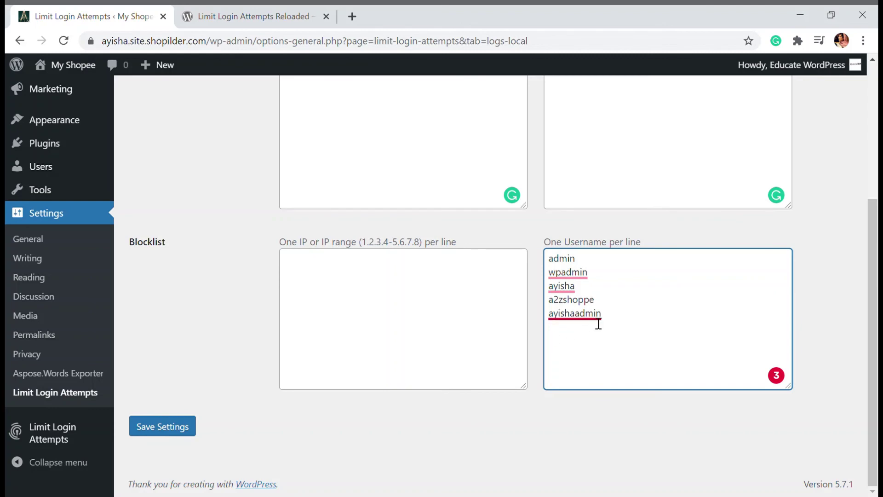
mouse_move(597, 313)
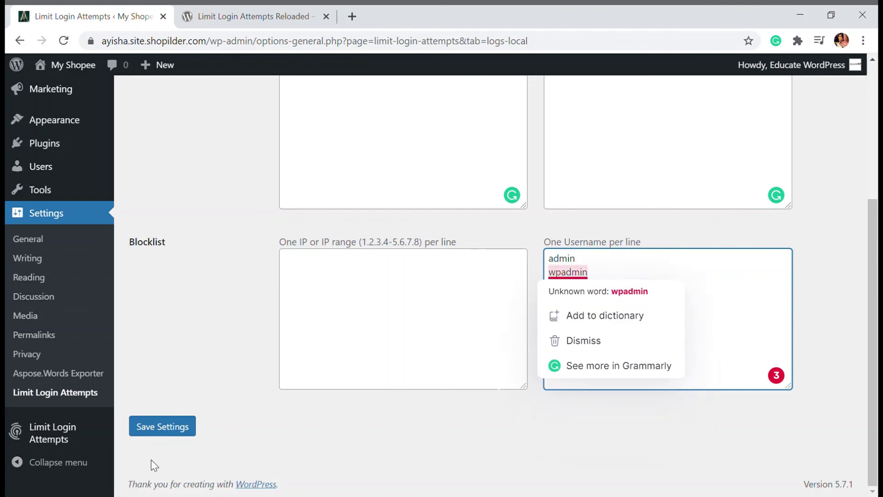
click(170, 434)
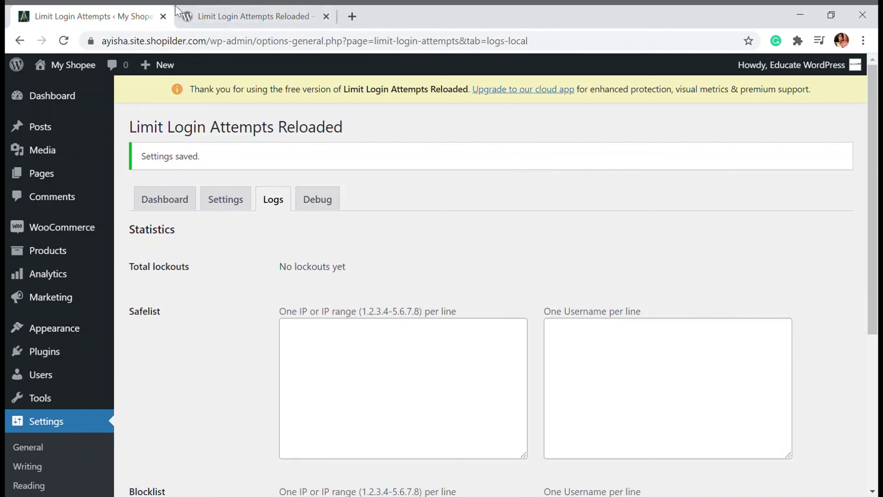
Browse the plugin's WordPress.org screenshots, ending on the lockout login screen example
click(236, 16)
scroll(307, 222, down, 10)
scroll(307, 222, down, 15)
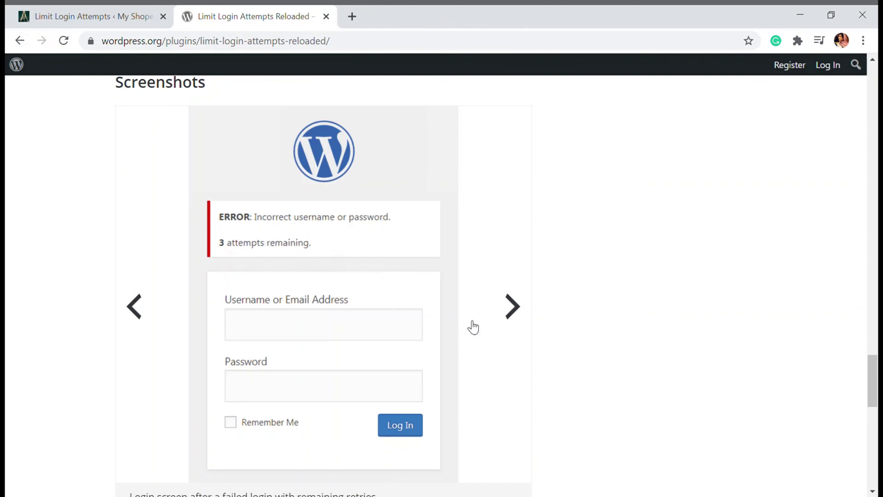
click(516, 313)
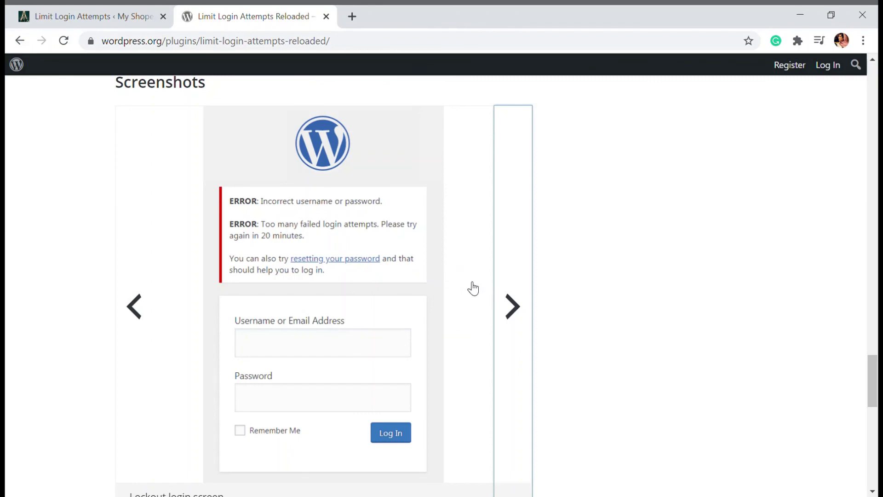
click(525, 304)
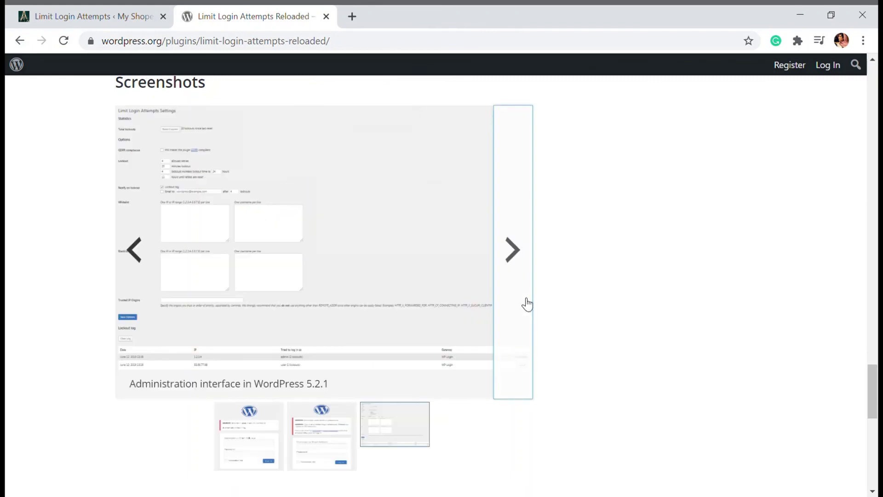
click(149, 256)
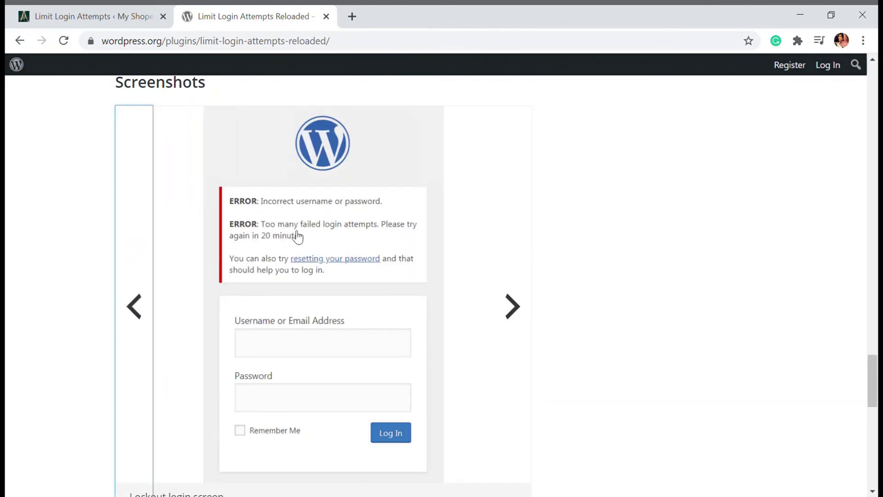
scroll(295, 236, down, 1)
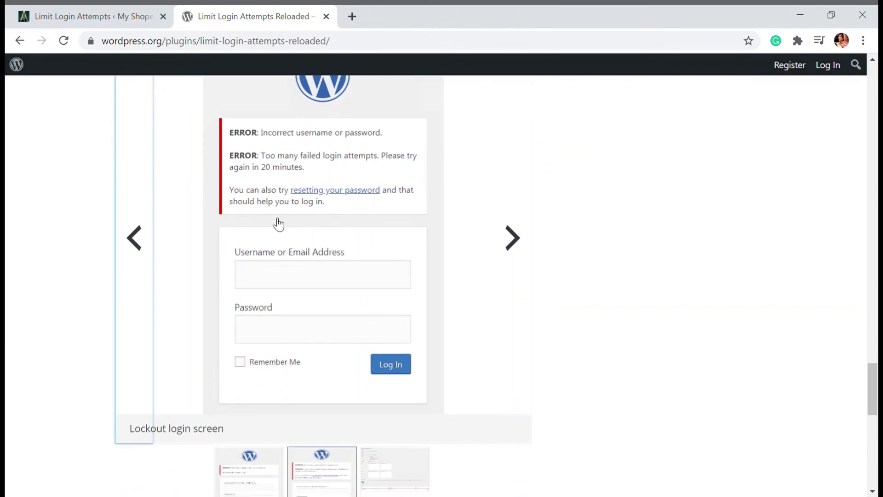